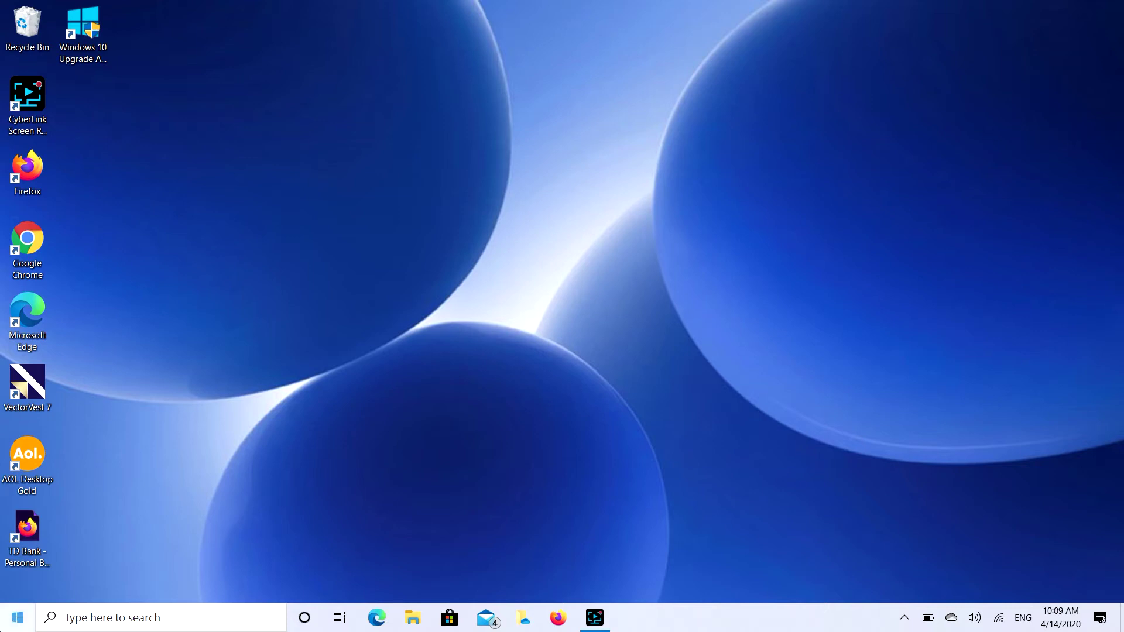
# Step: Open the Windows search panel from the taskbar search box
pyautogui.click(131, 620)
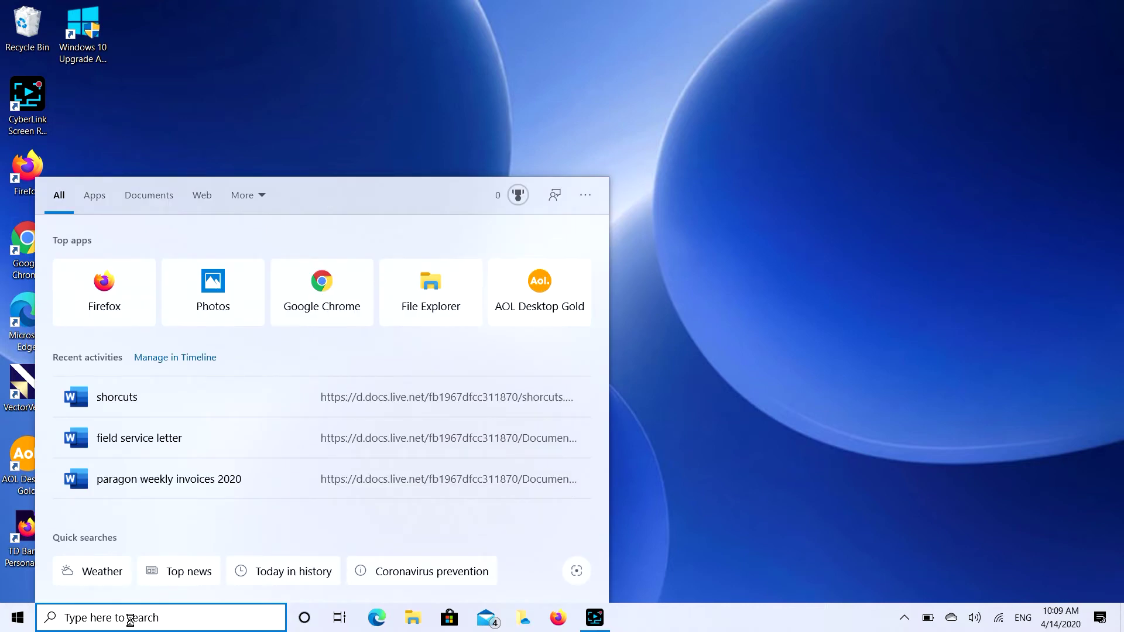
pyautogui.write('Blue')
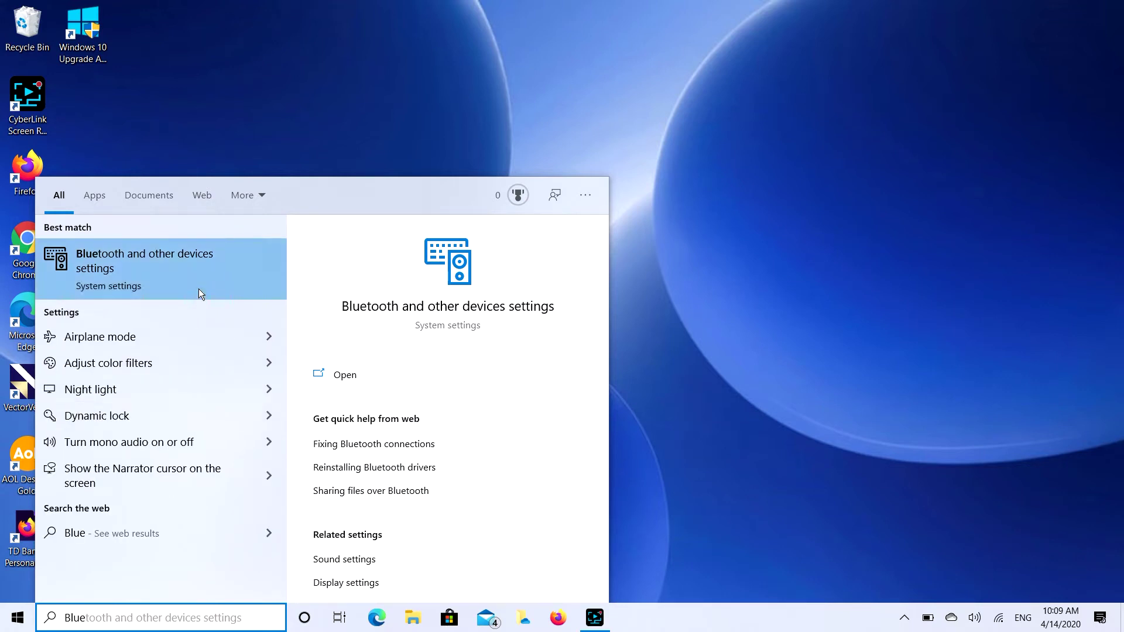
# Step: Open 'Bluetooth and other devices settings' from the search results
pyautogui.click(186, 285)
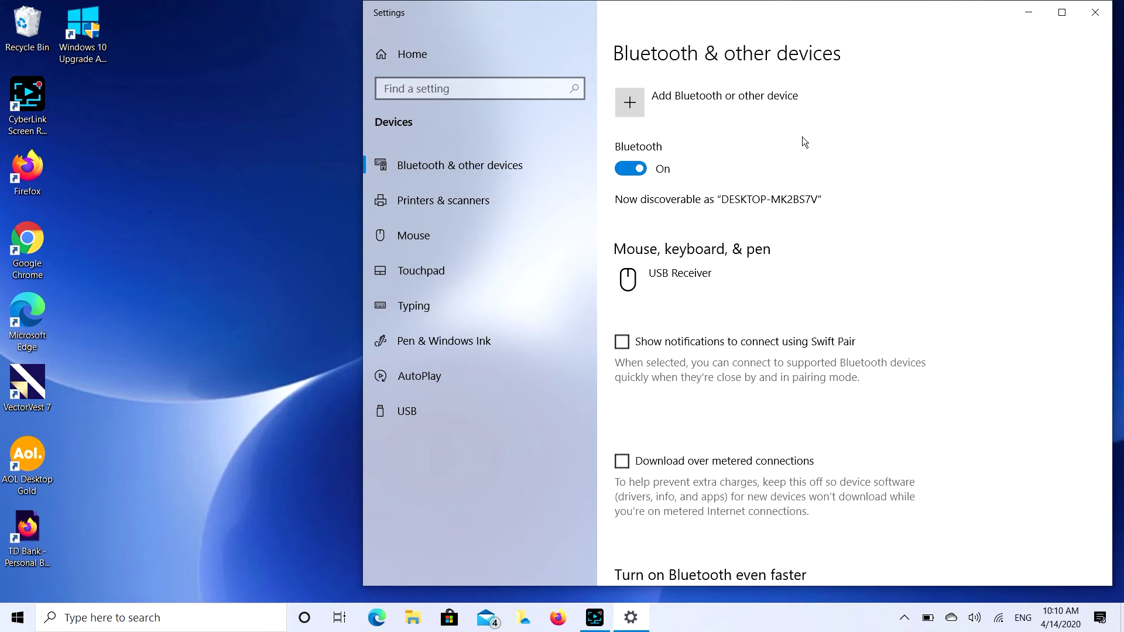
# Step: Choose 'Add Bluetooth or other device' on the Bluetooth & other devices page
pyautogui.click(639, 104)
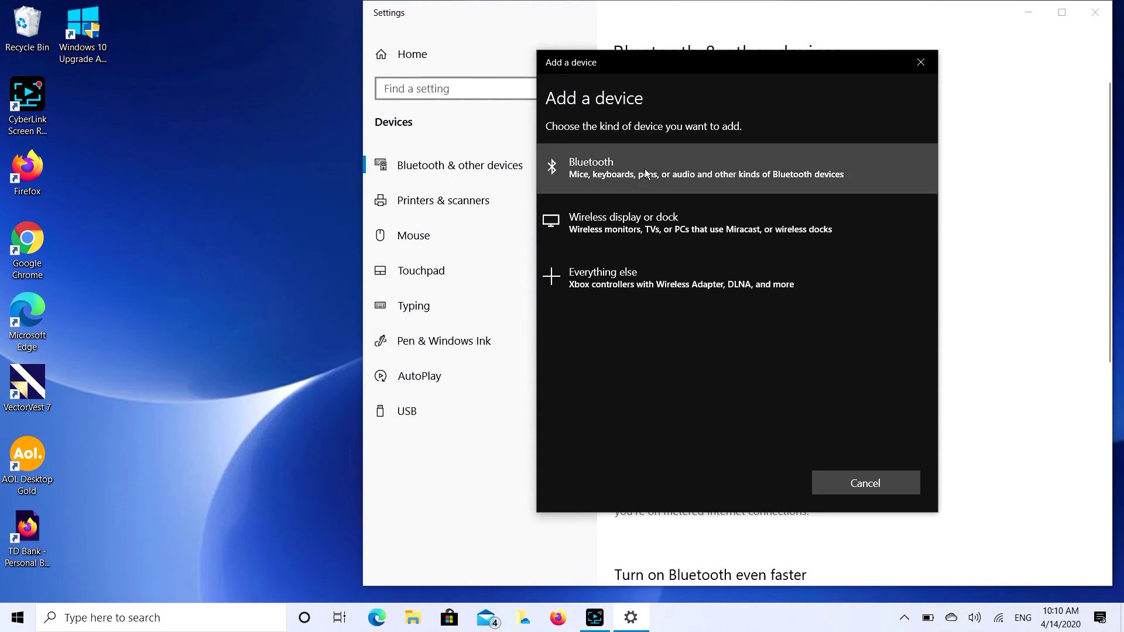
# Step: Pick Bluetooth as the device type and scan until the AirPods appear
pyautogui.click(645, 170)
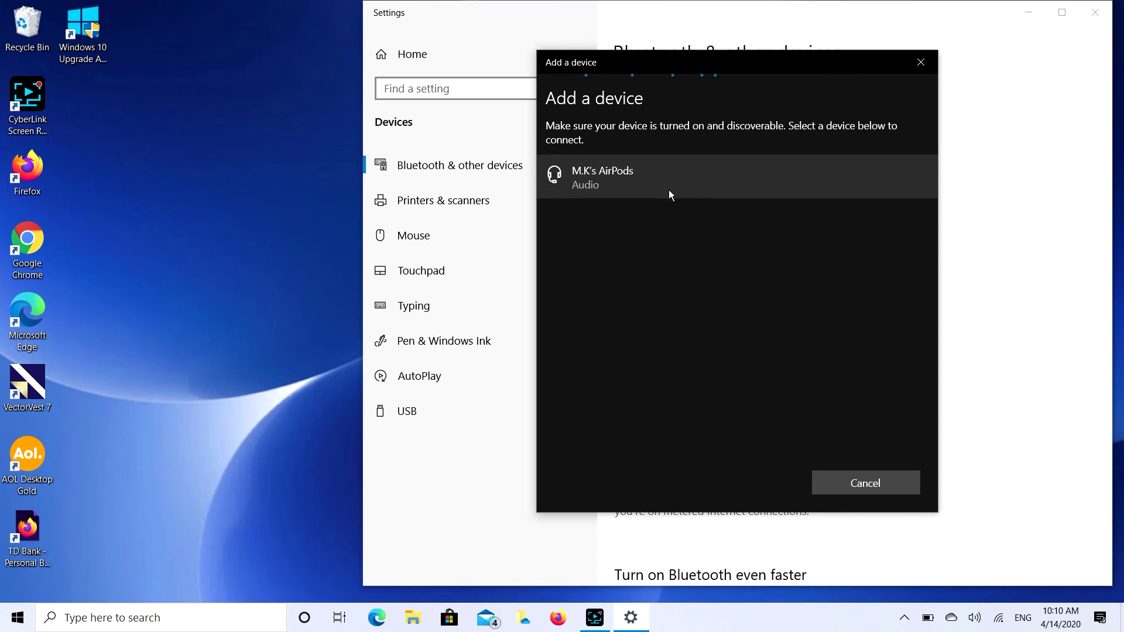
# Step: Select the discovered AirPods audio device to pair with them
pyautogui.click(644, 182)
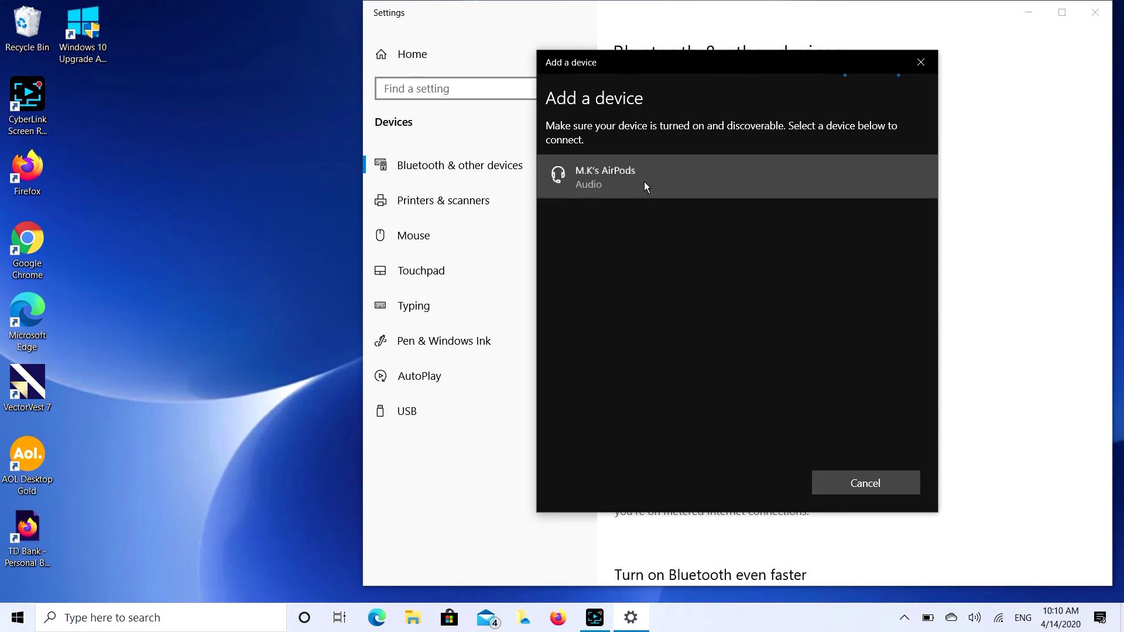